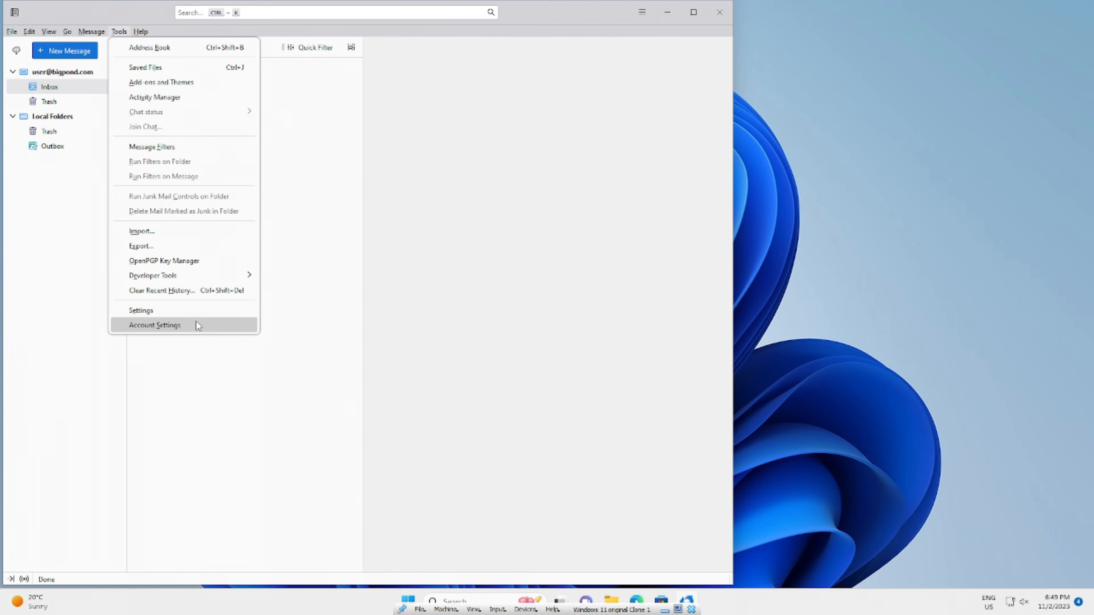
# Step: Edit the account's default outgoing SMTP server, setting its server name to smtp.telstra.com
pyautogui.click(195, 326)
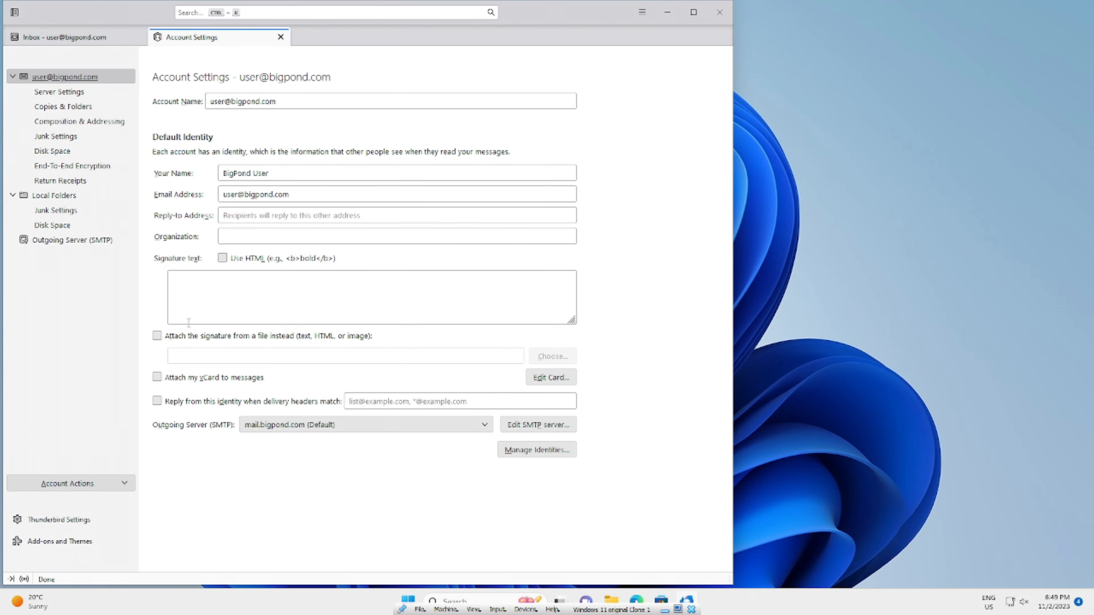
pyautogui.click(113, 242)
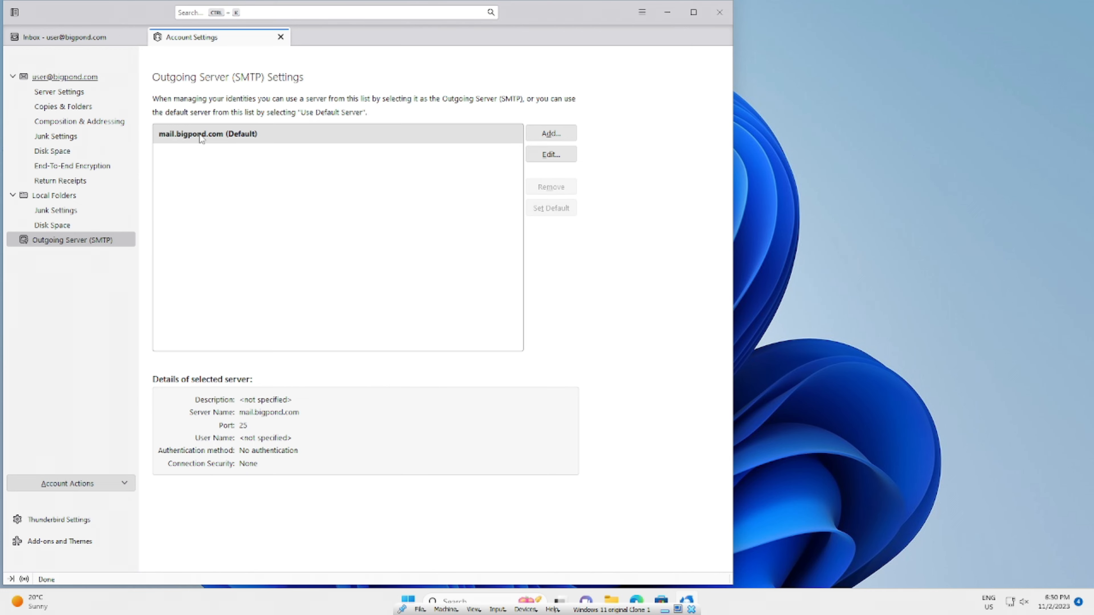
pyautogui.click(554, 153)
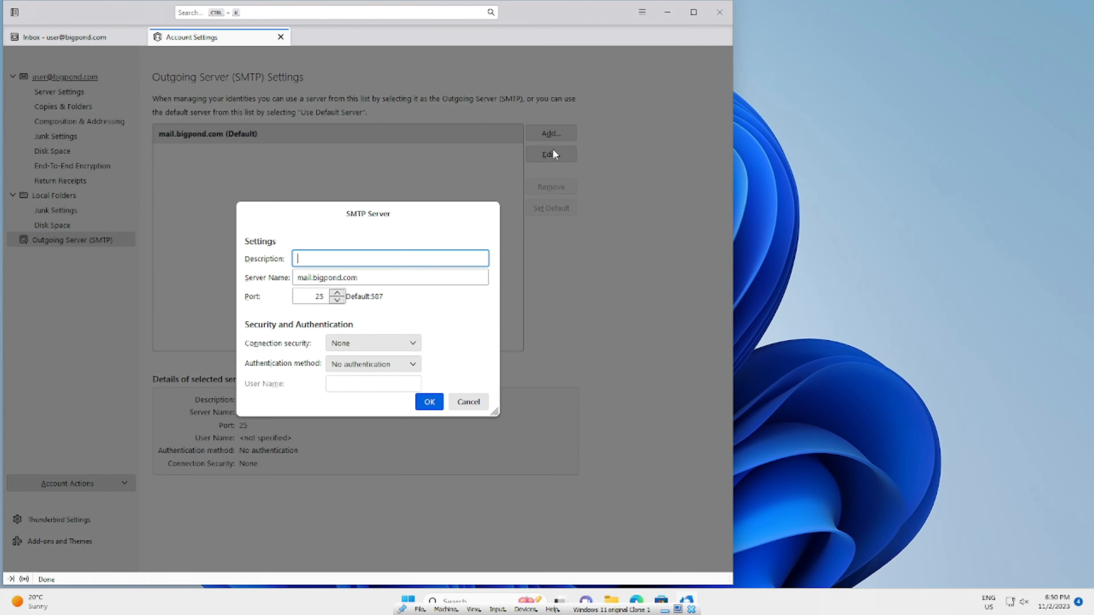
pyautogui.moveTo(364, 278); pyautogui.dragTo(296, 277)
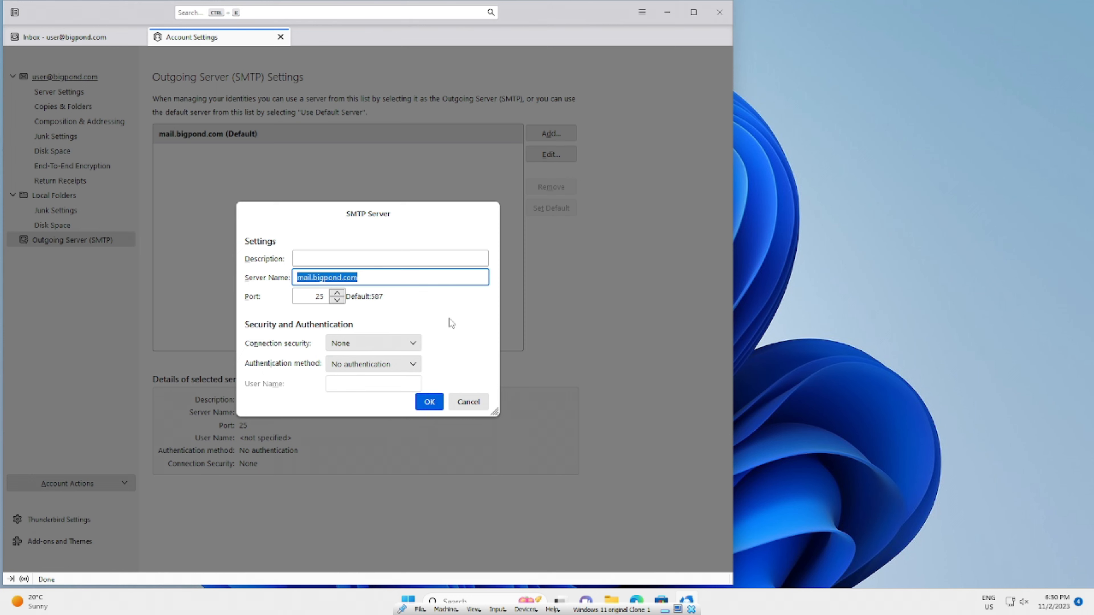
pyautogui.write('smtp.telstra.com')
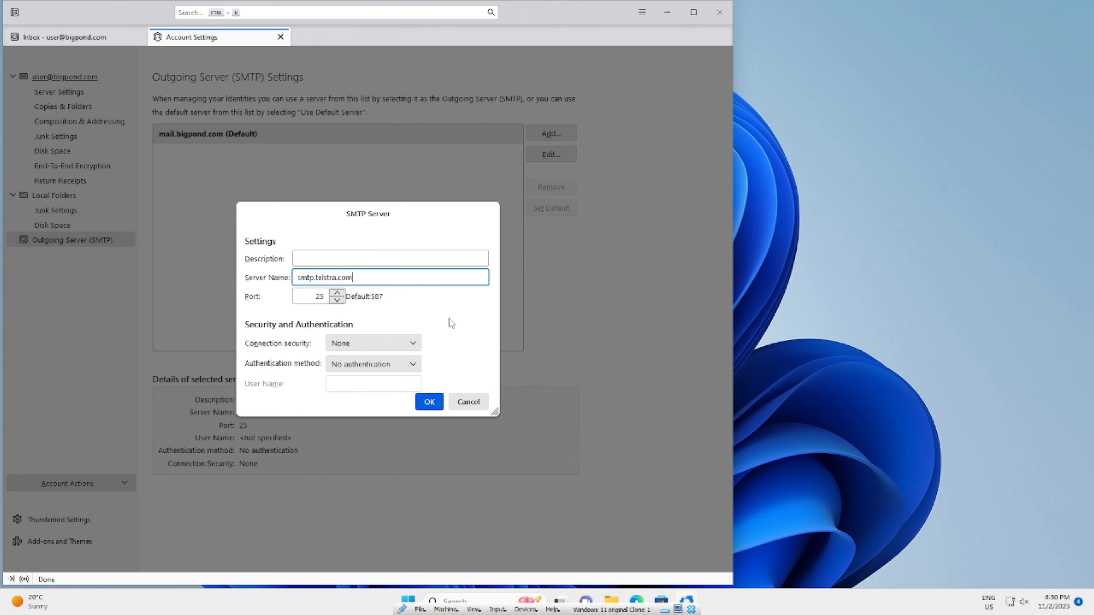
# Step: Configure the SMTP server with SSL/TLS connection security, Normal password authentication and port 465
pyautogui.click(360, 344)
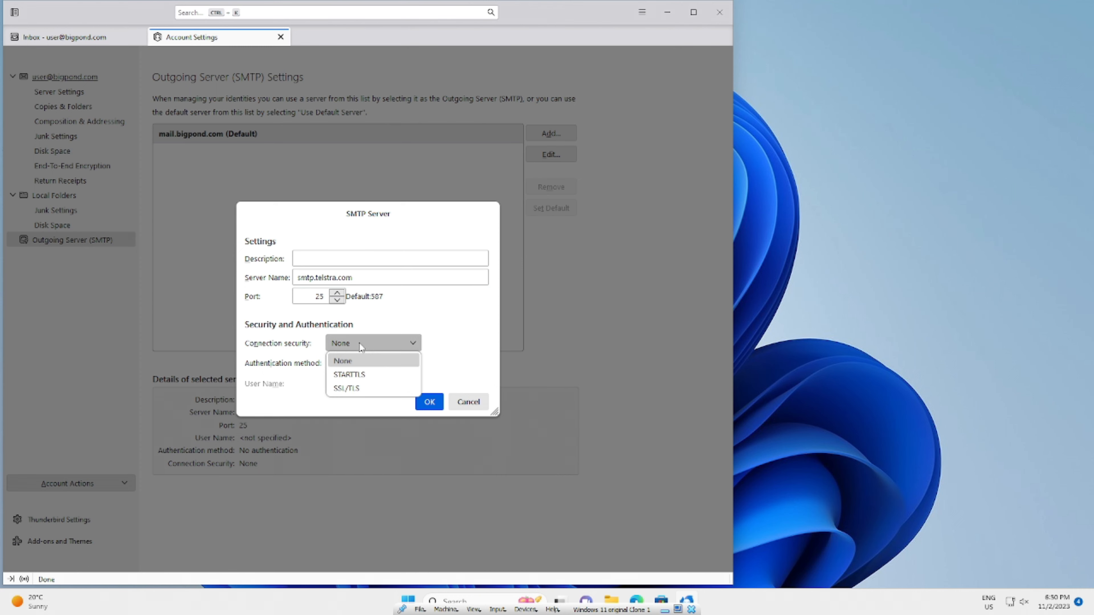
pyautogui.click(361, 388)
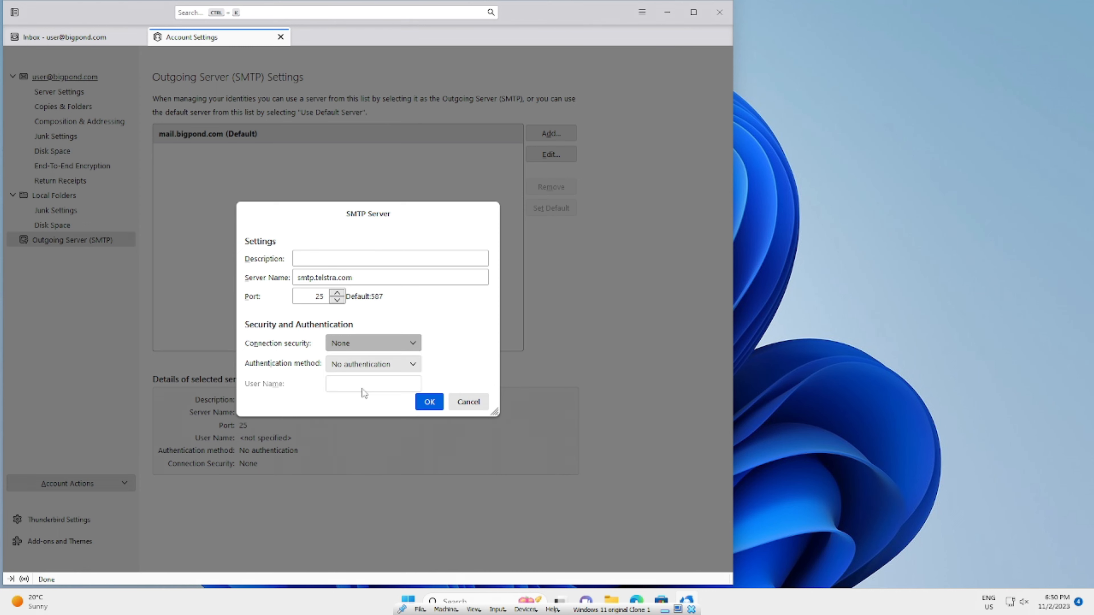
pyautogui.click(346, 366)
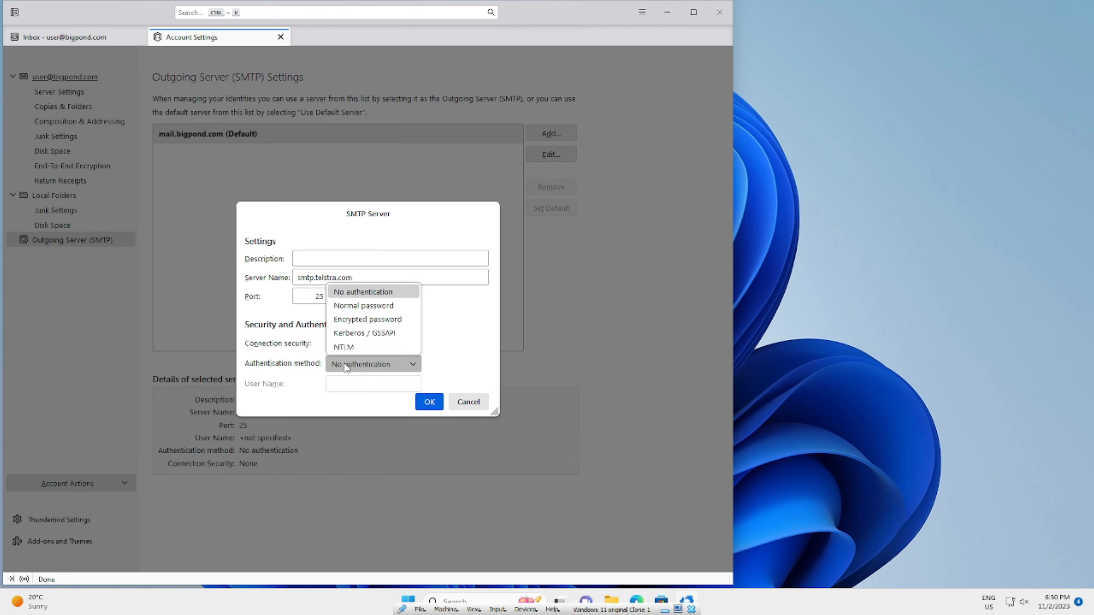
pyautogui.click(358, 307)
pyautogui.moveTo(310, 296); pyautogui.dragTo(319, 296)
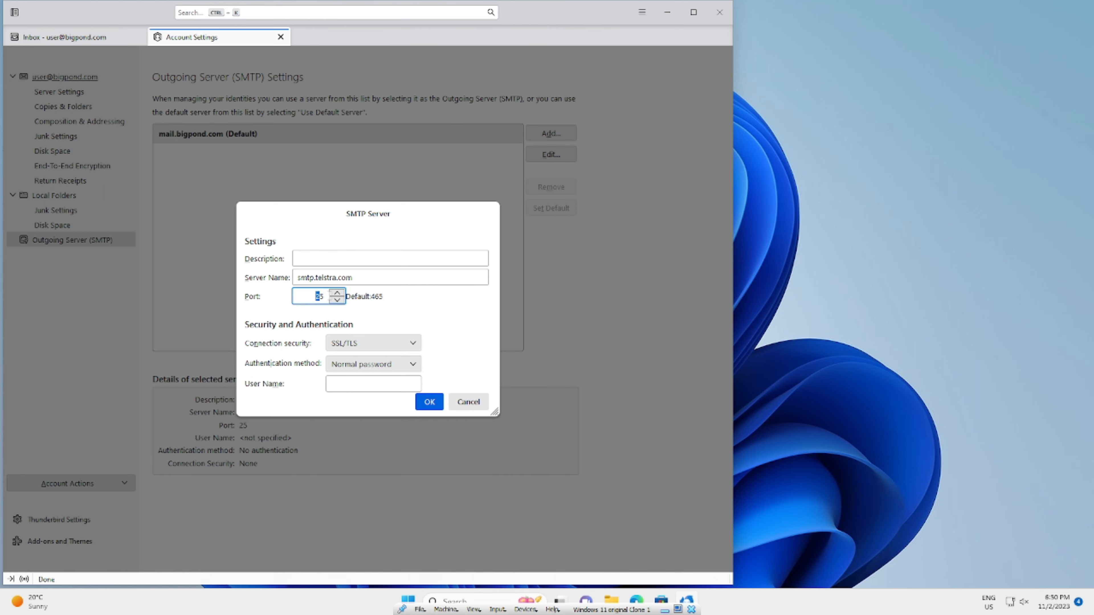
pyautogui.write('46')
# Step: Enter the account's e-mail address as the SMTP server's user name and save the server settings
pyautogui.click(366, 383)
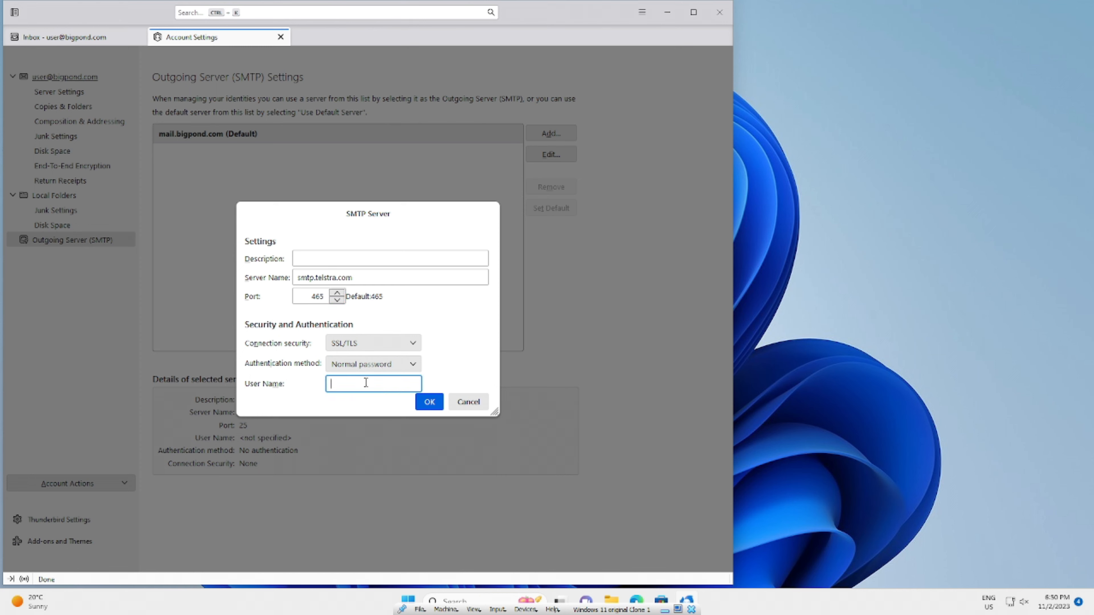
pyautogui.write('user@bigpond.com')
pyautogui.click(430, 401)
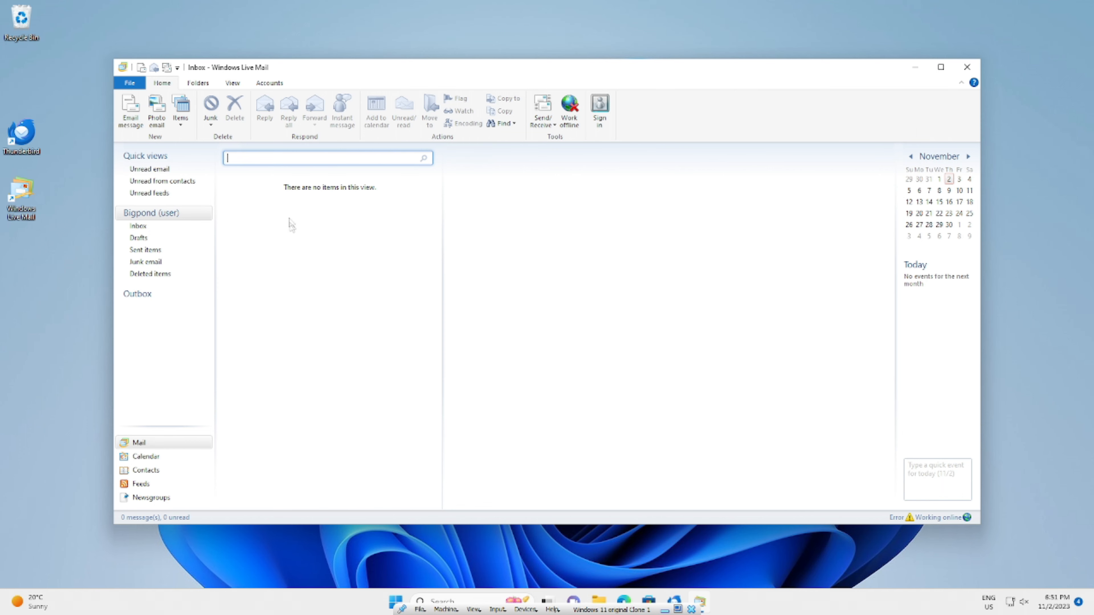
# Step: In Windows Live Mail, open the properties of the default Bigpond mail account
pyautogui.click(128, 83)
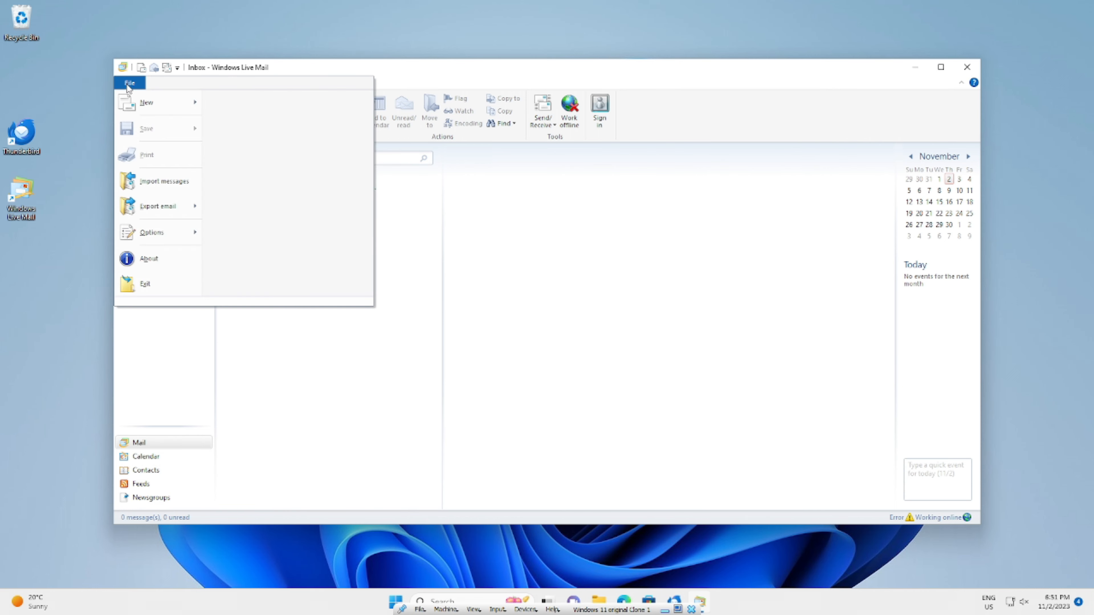
pyautogui.moveTo(166, 233)
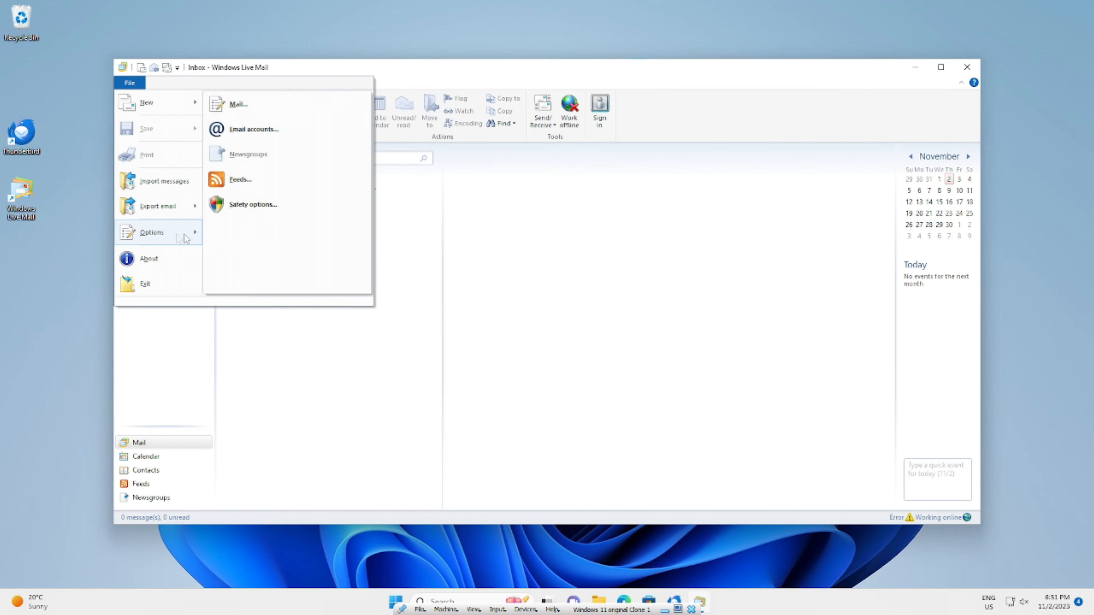
pyautogui.click(261, 134)
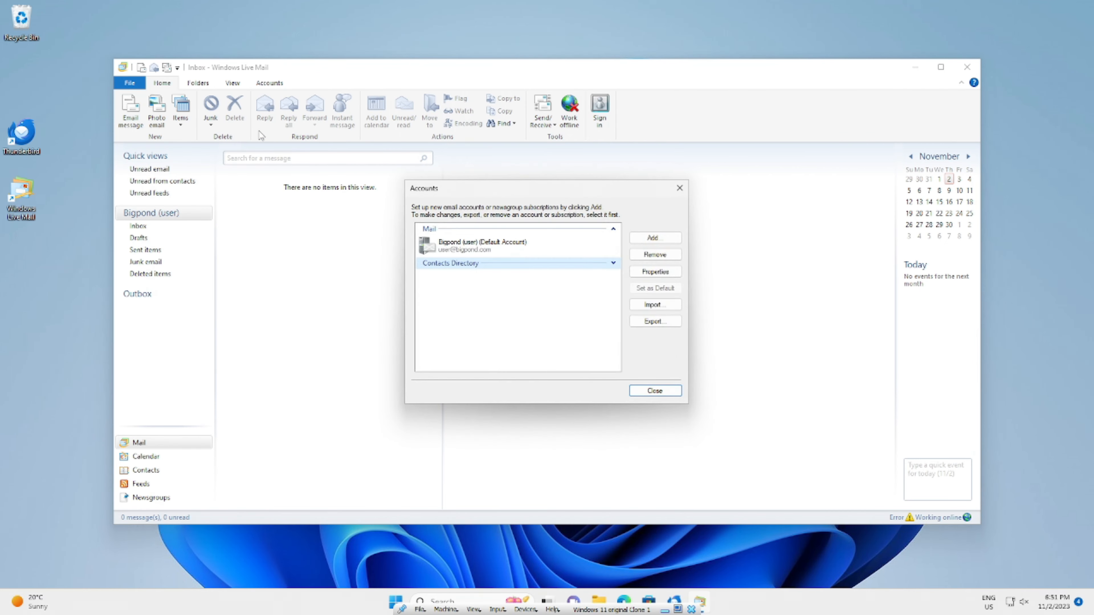
pyautogui.click(462, 252)
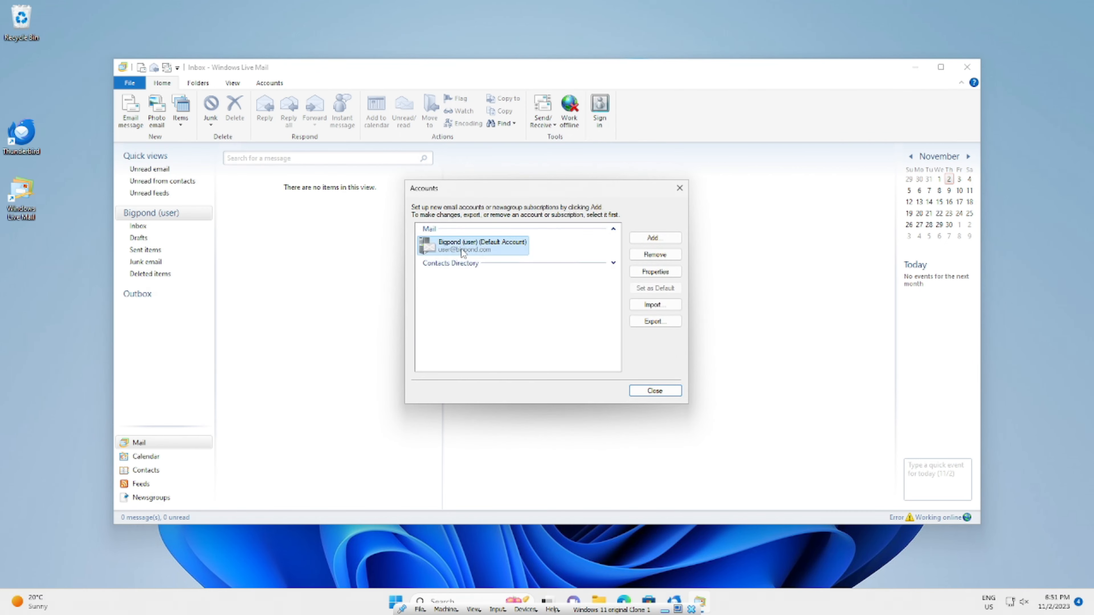
pyautogui.click(668, 275)
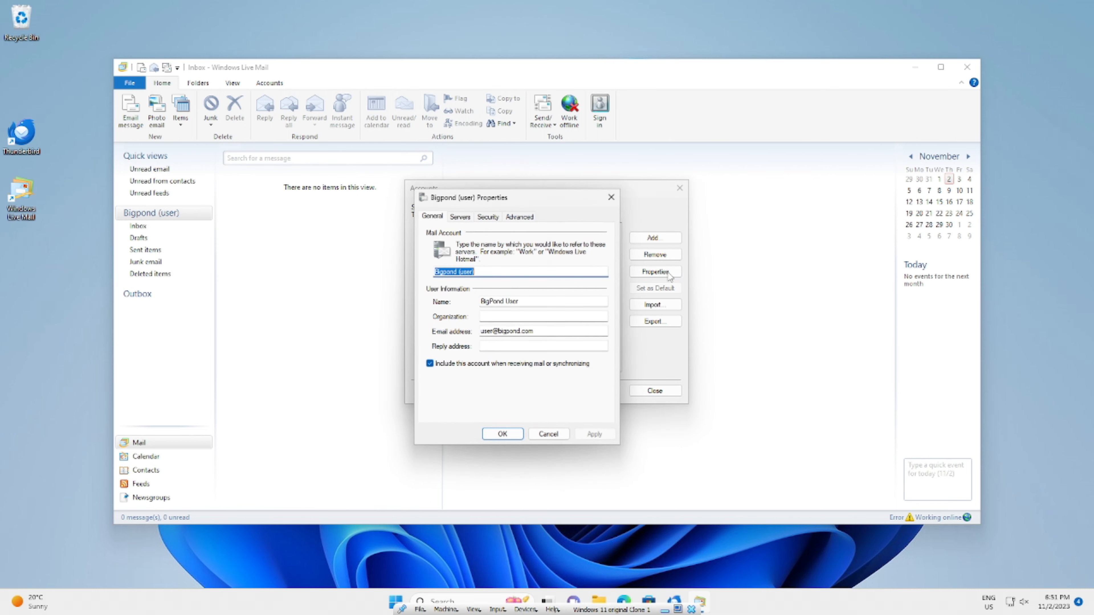
# Step: Set the account's outgoing mail server to smtp.telstra.com and enable authentication for the outgoing server
pyautogui.click(460, 217)
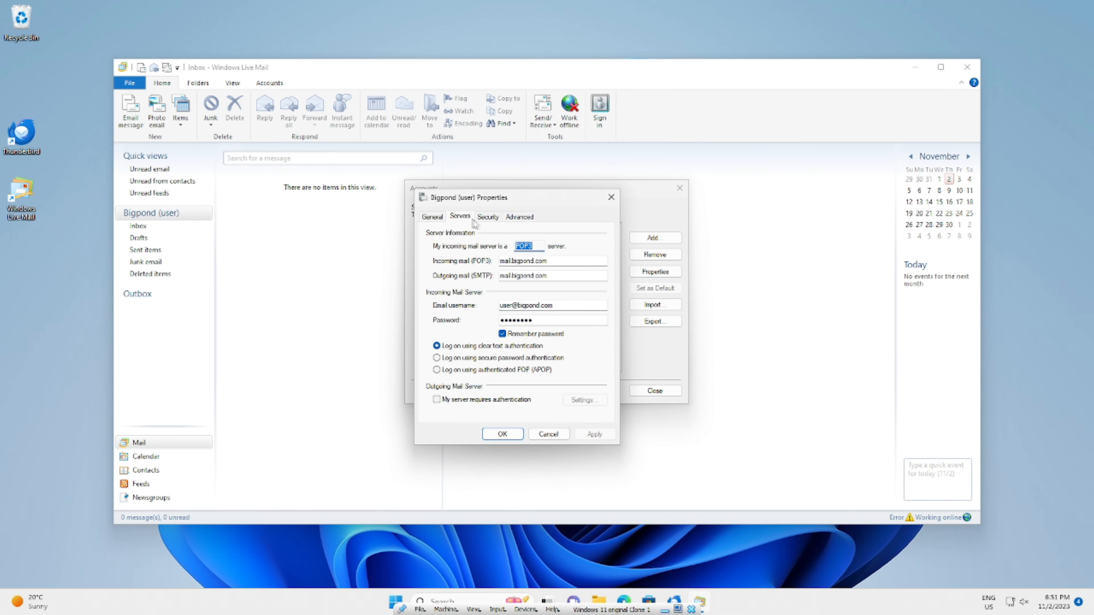
pyautogui.doubleClick(562, 278)
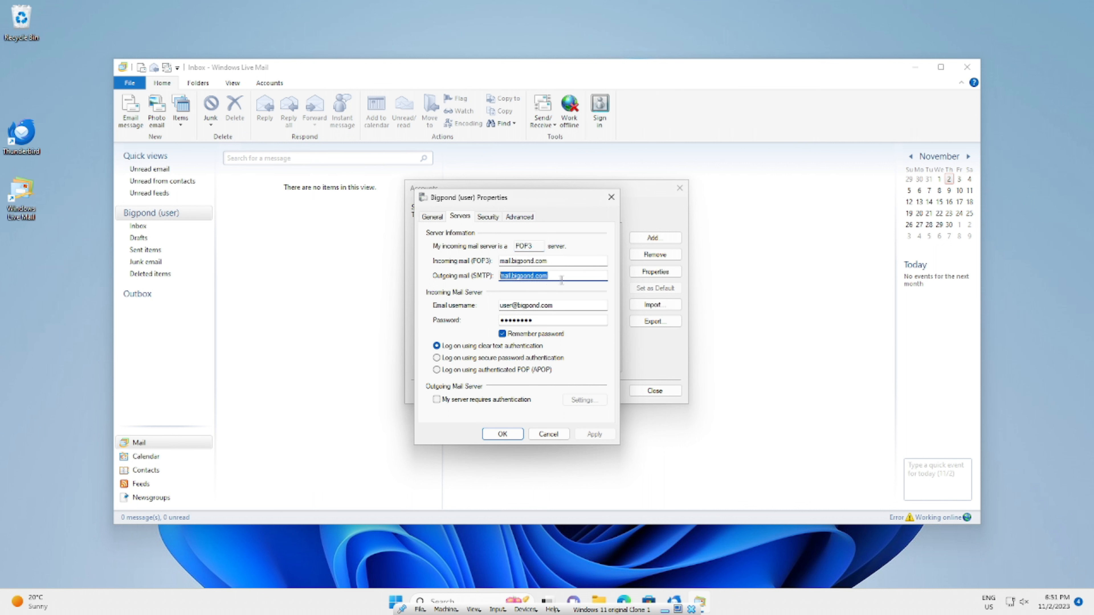
pyautogui.write('smt')
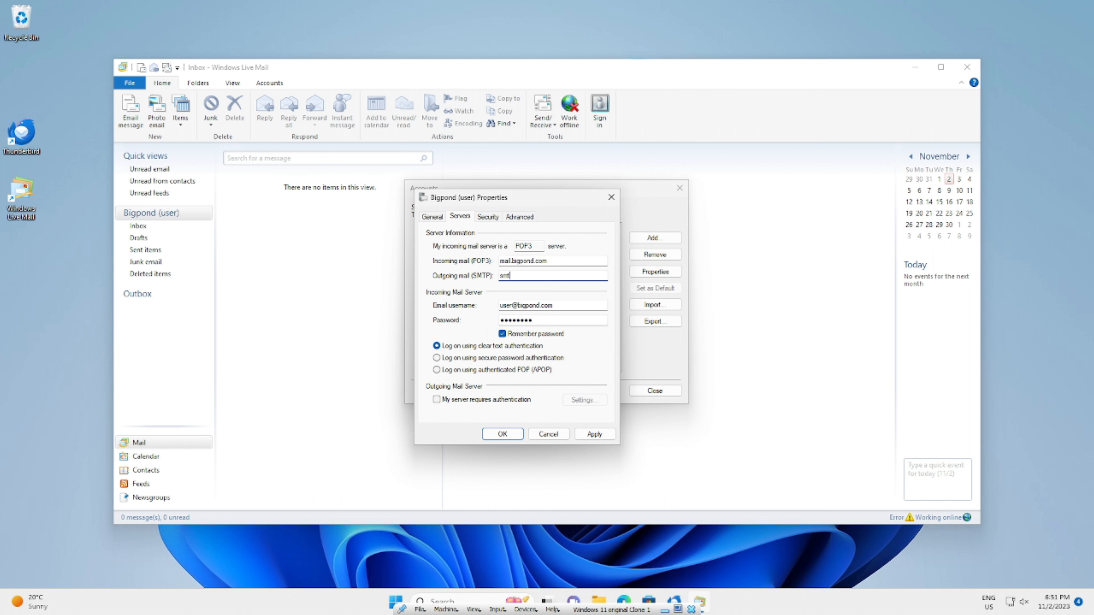
pyautogui.write('p.telstra.com')
pyautogui.click(468, 404)
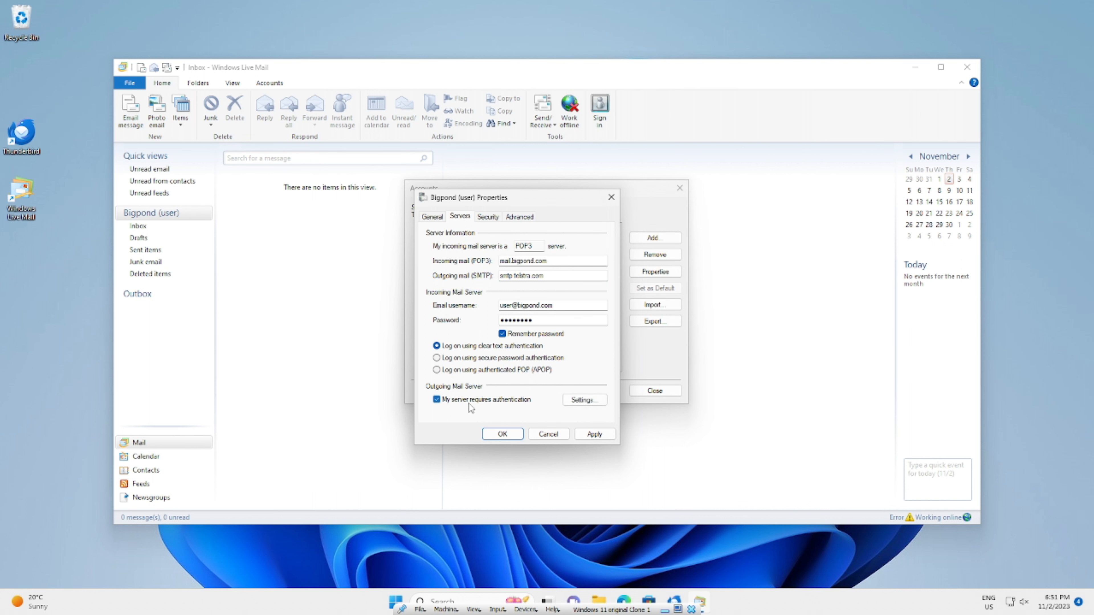
# Step: Require a secure SSL connection for outgoing mail on port 465, then save the properties and close the accounts list
pyautogui.click(518, 217)
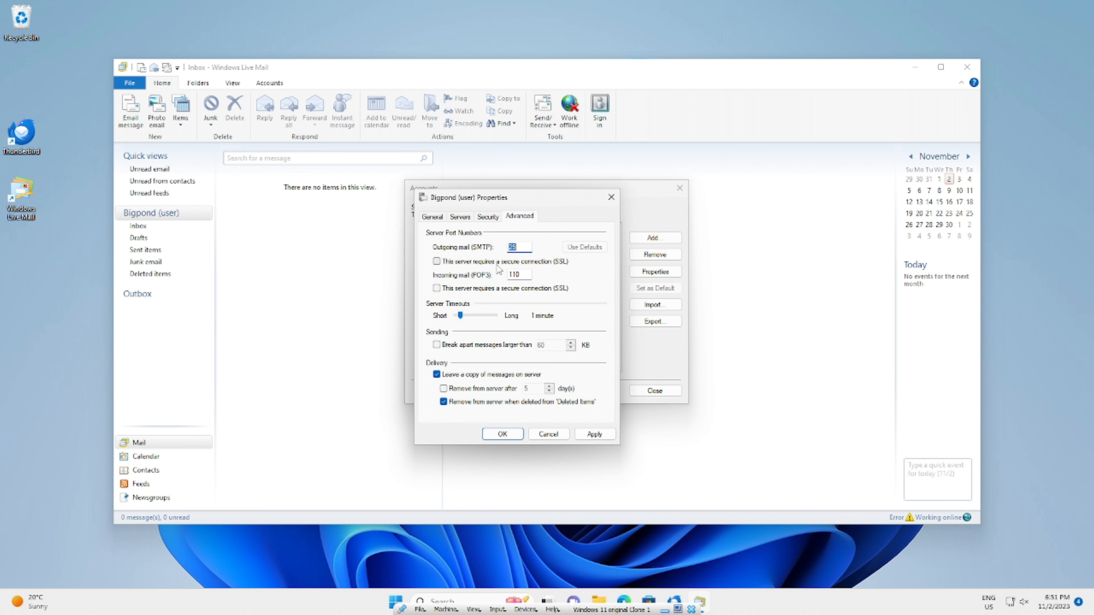
pyautogui.click(436, 261)
pyautogui.moveTo(528, 247); pyautogui.dragTo(504, 252)
pyautogui.write('46')
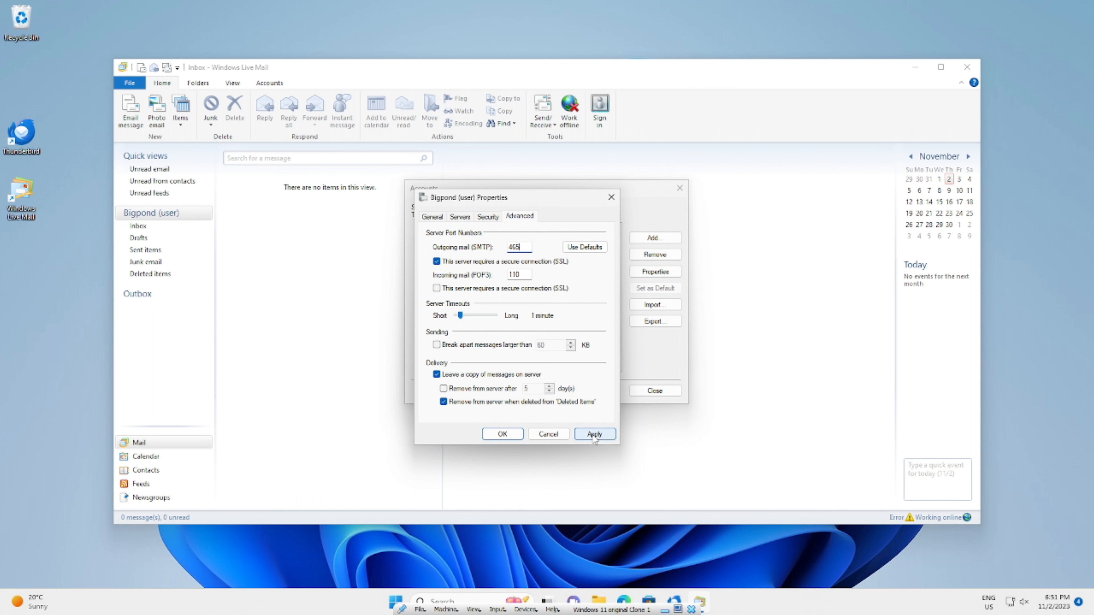
pyautogui.click(500, 434)
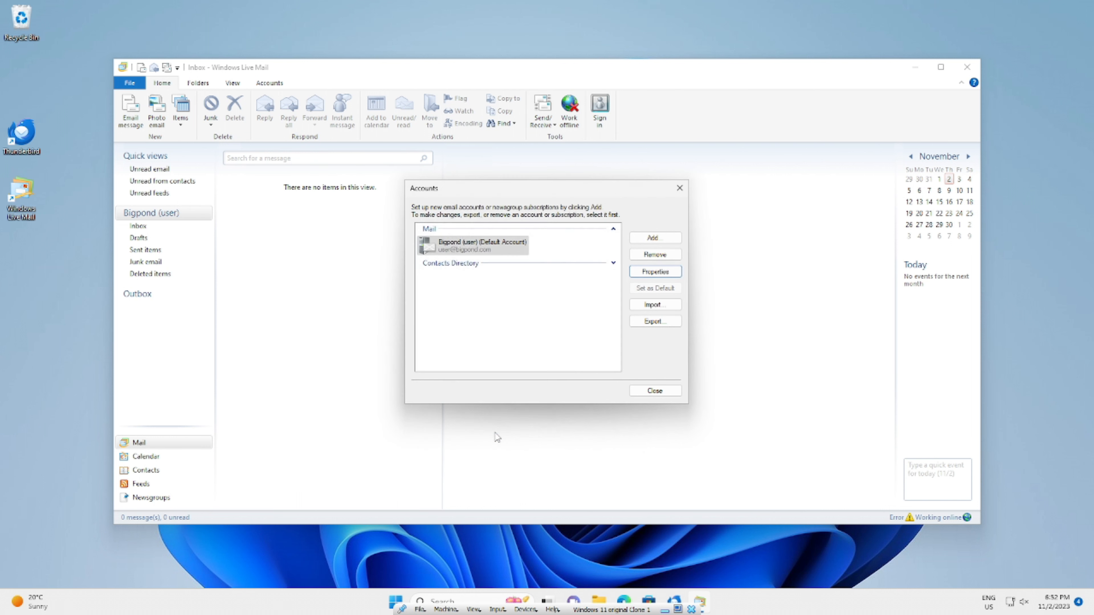
pyautogui.click(656, 390)
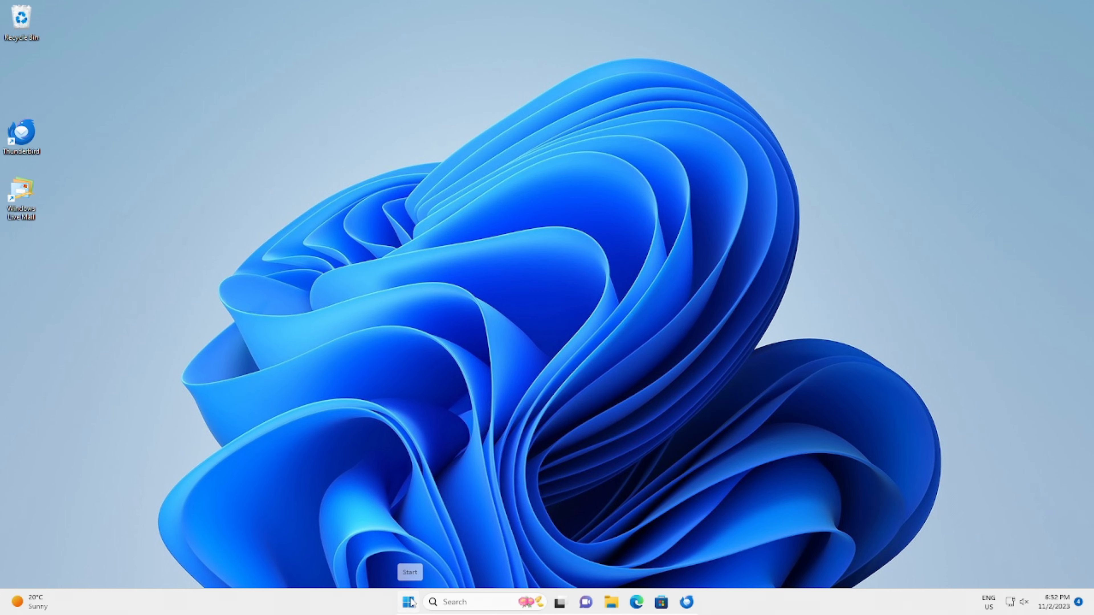
pyautogui.click(411, 602)
pyautogui.write('control')
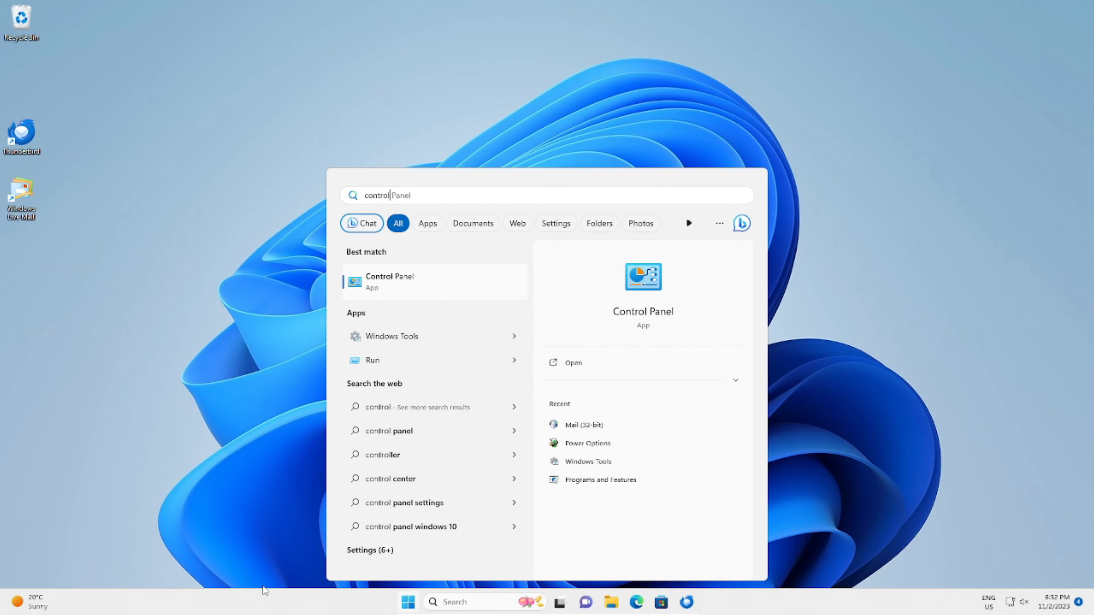
pyautogui.click(415, 601)
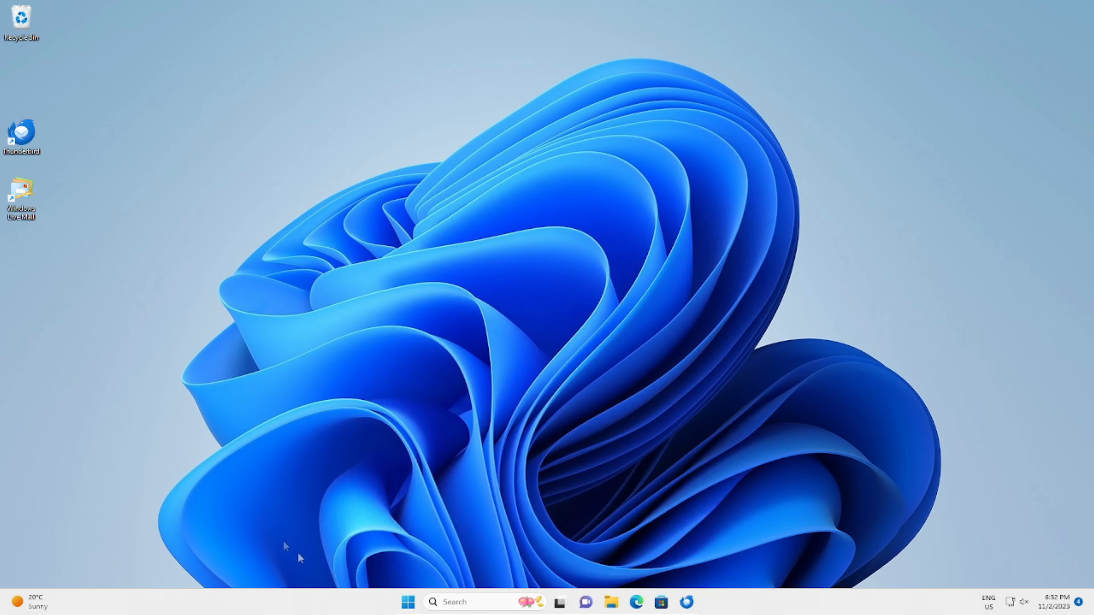
# Step: Open Outlook's Mail (32-bit) setup from Control Panel and open the existing POP/SMTP e-mail account for changing
pyautogui.click(411, 603)
pyautogui.write('control')
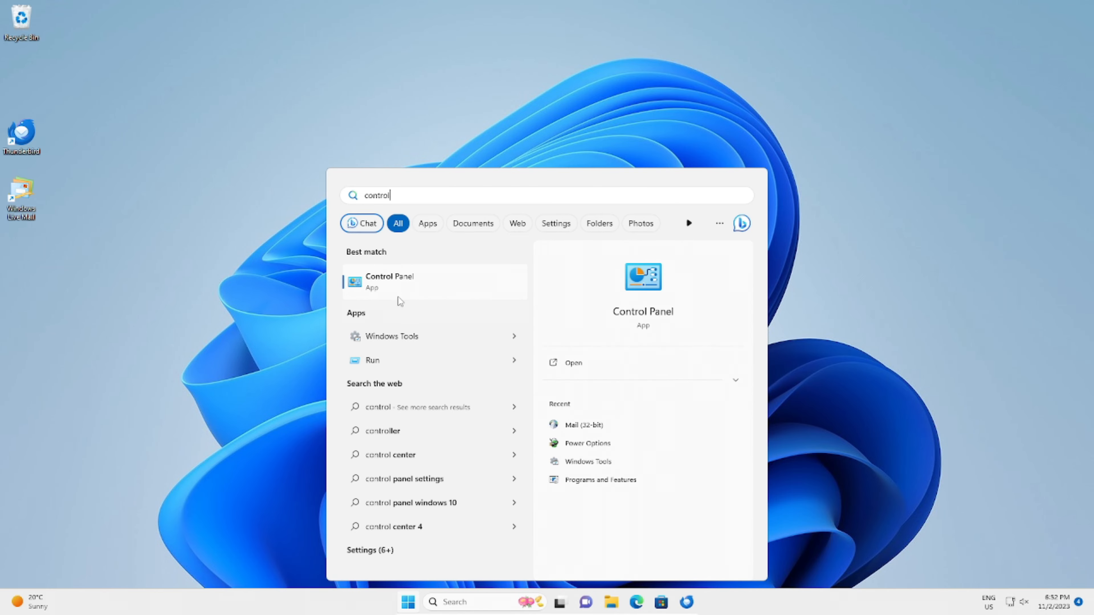
pyautogui.click(377, 291)
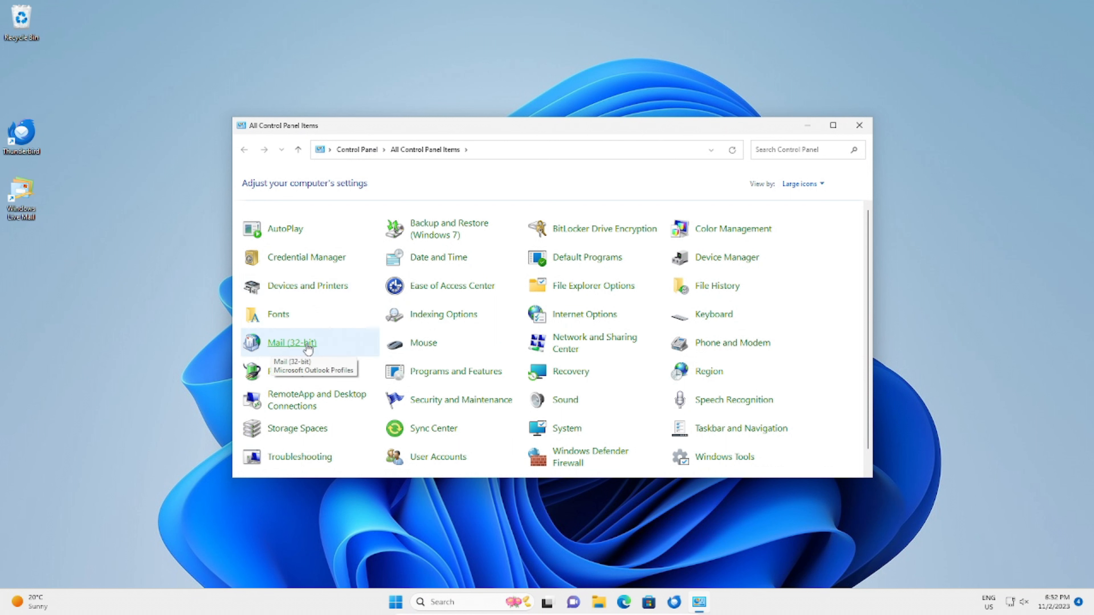
pyautogui.click(282, 350)
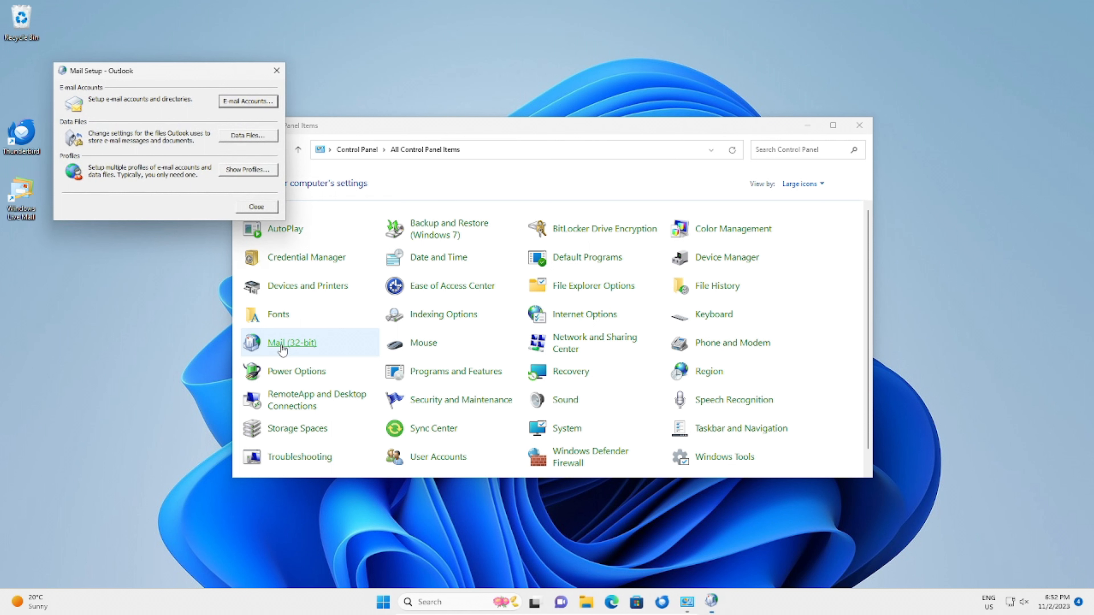
pyautogui.click(247, 103)
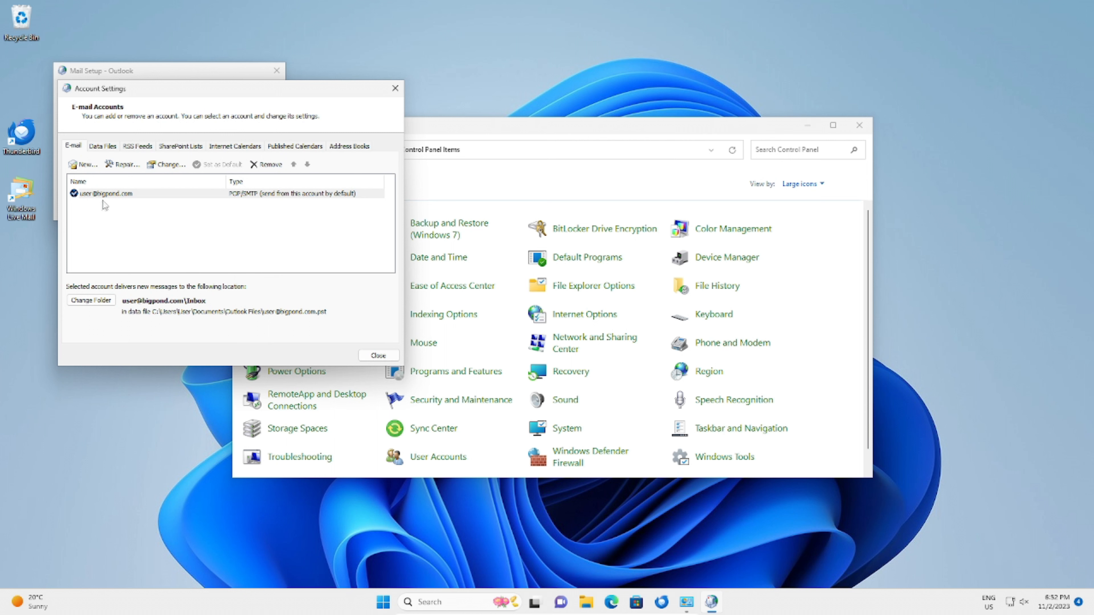
pyautogui.click(167, 165)
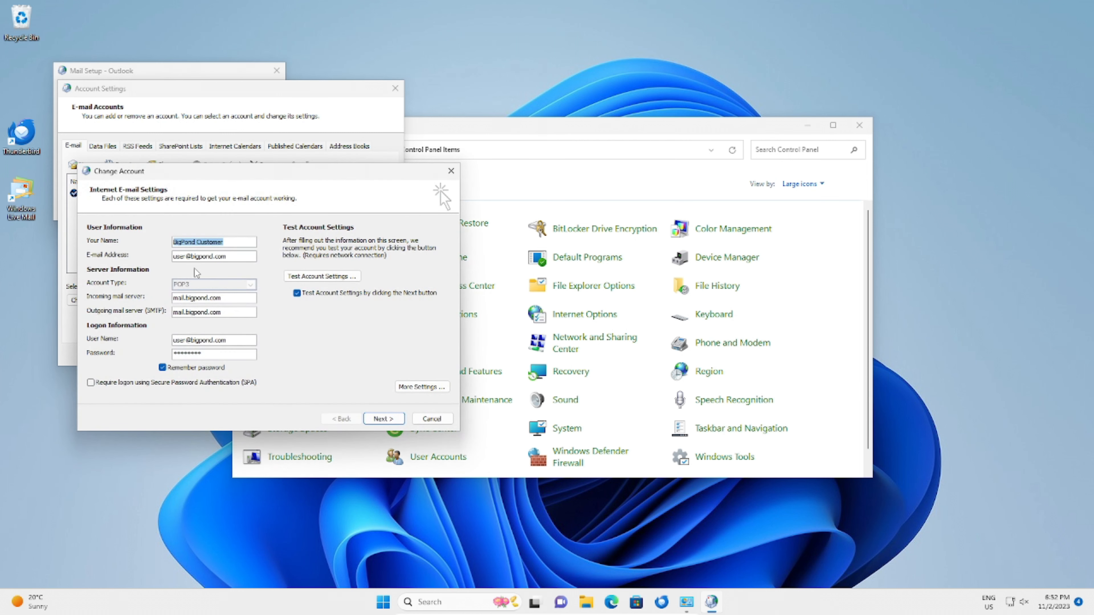
# Step: Set the account's outgoing mail server to smtp.telstra.com and require SMTP authentication using the incoming mail server's settings
pyautogui.moveTo(239, 313); pyautogui.dragTo(150, 313)
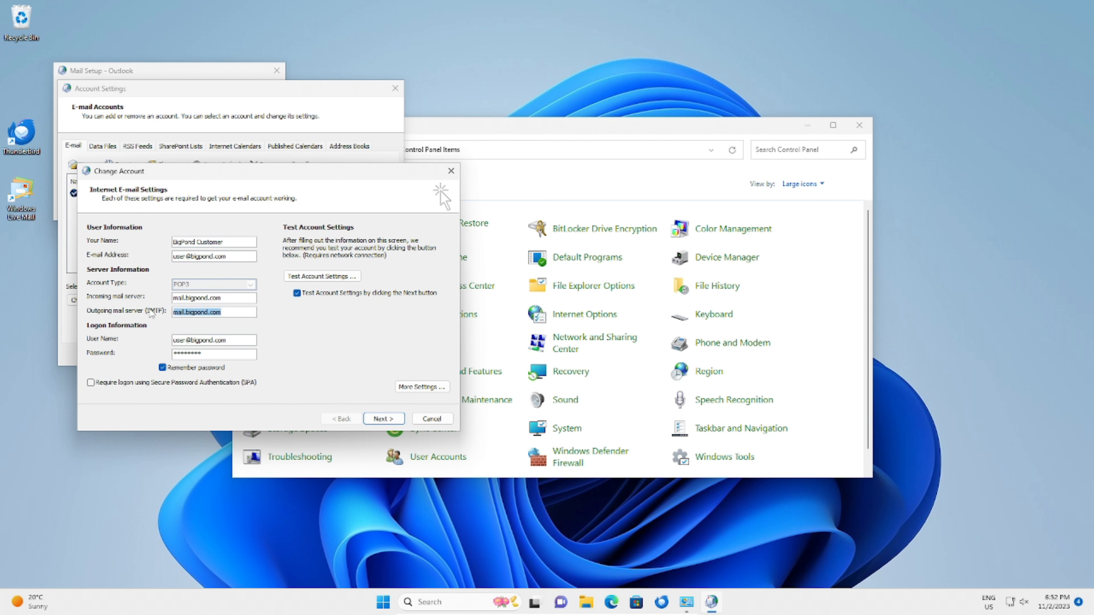
pyautogui.write('smtp.telstra')
pyautogui.click(431, 388)
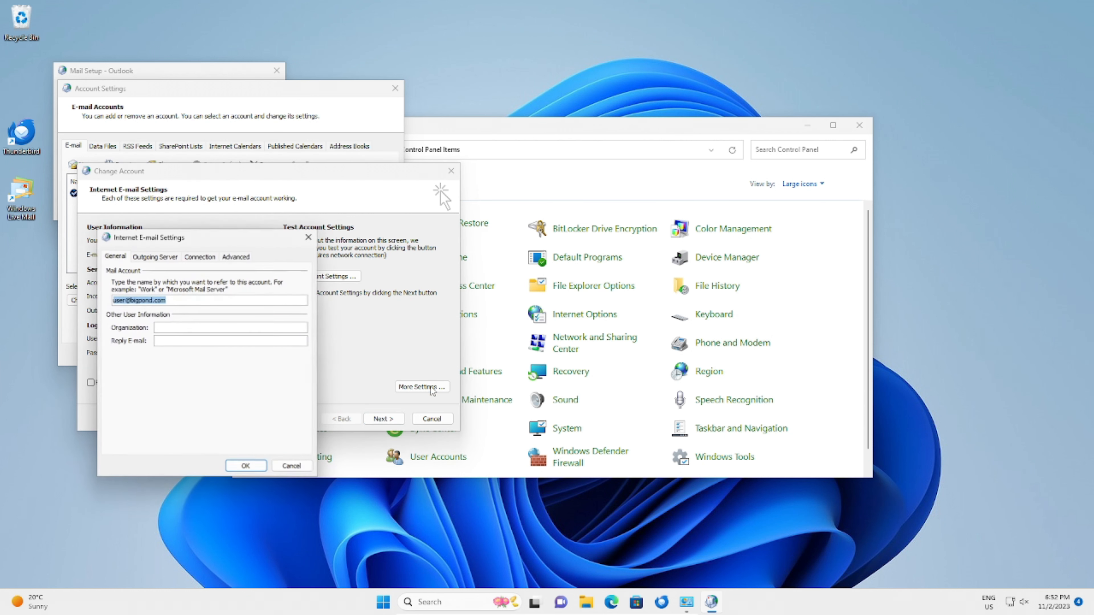
pyautogui.click(163, 259)
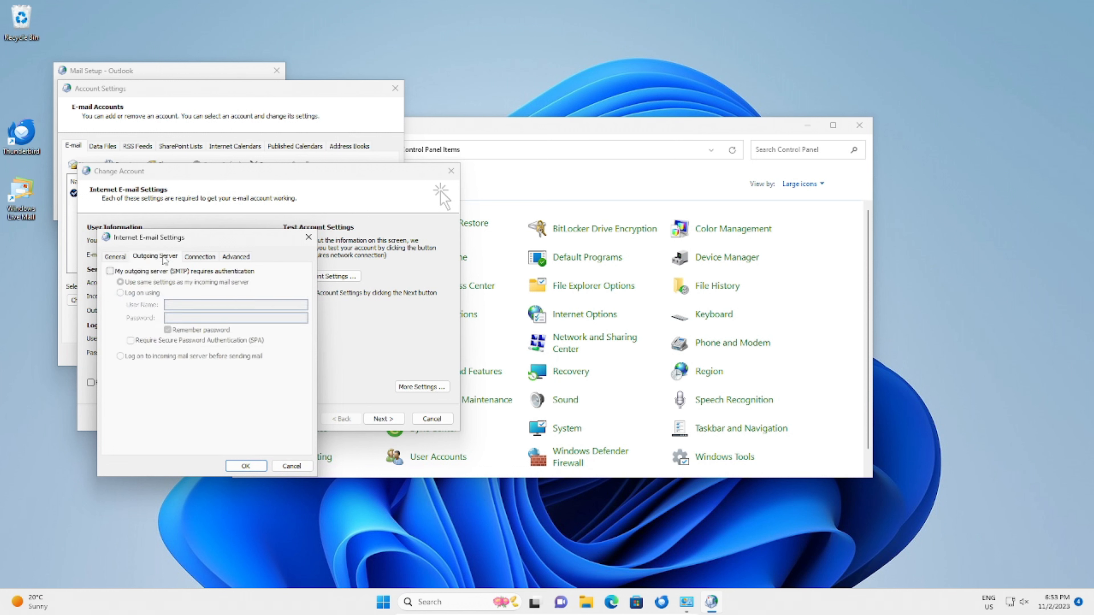
pyautogui.click(110, 271)
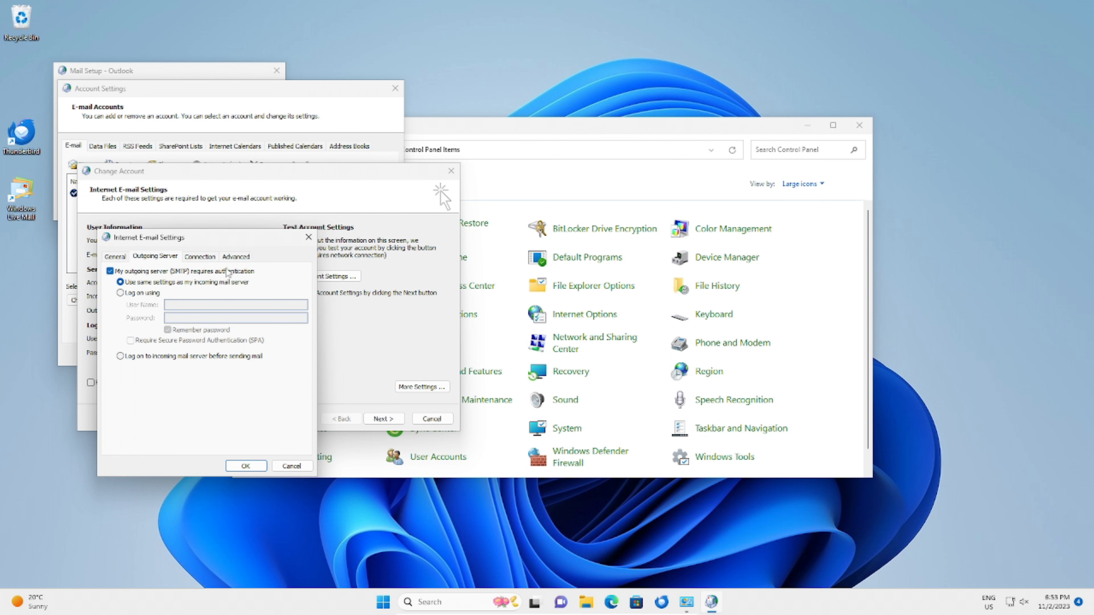
# Step: Set the outgoing SMTP server port to 465 with SSL as the encrypted connection type, and apply the Internet e-mail settings
pyautogui.click(235, 258)
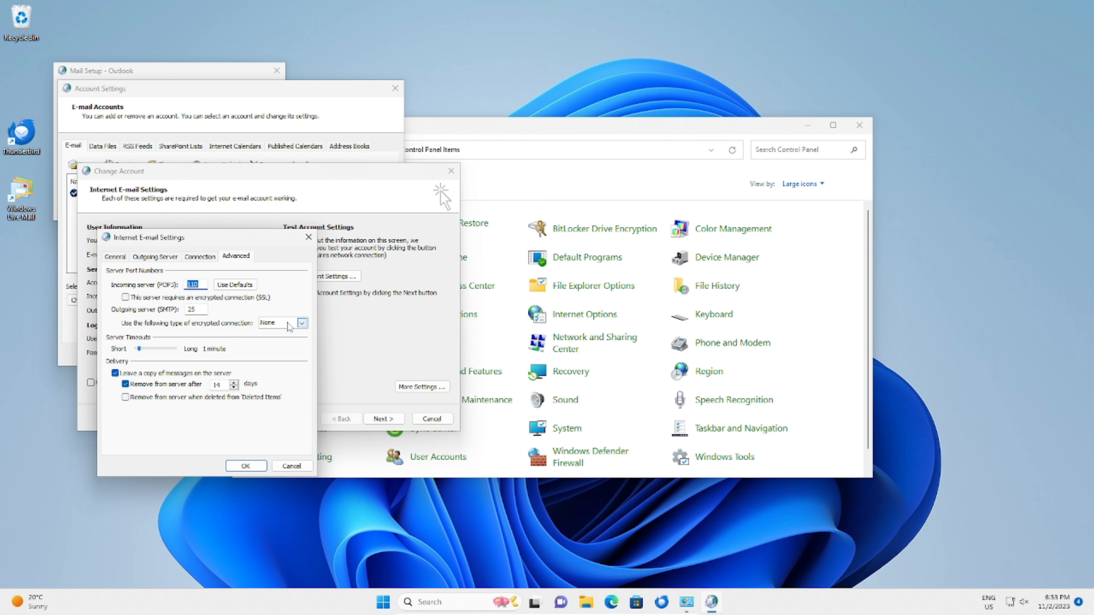
pyautogui.press('Tab')
pyautogui.press('Tab')
pyautogui.press('Tab')
pyautogui.write('4')
pyautogui.click(283, 324)
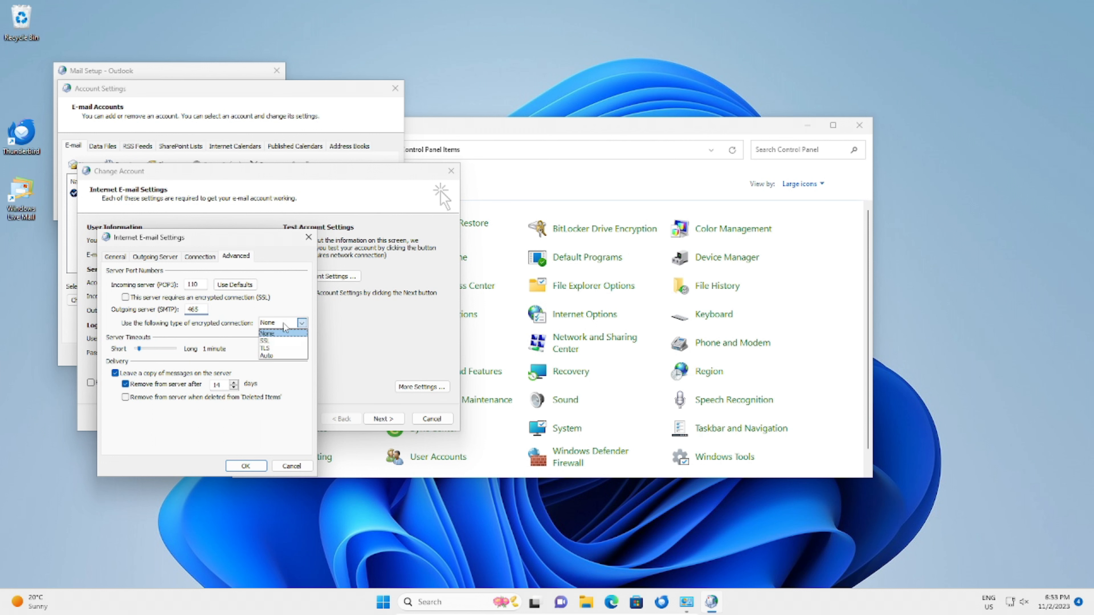
pyautogui.click(279, 341)
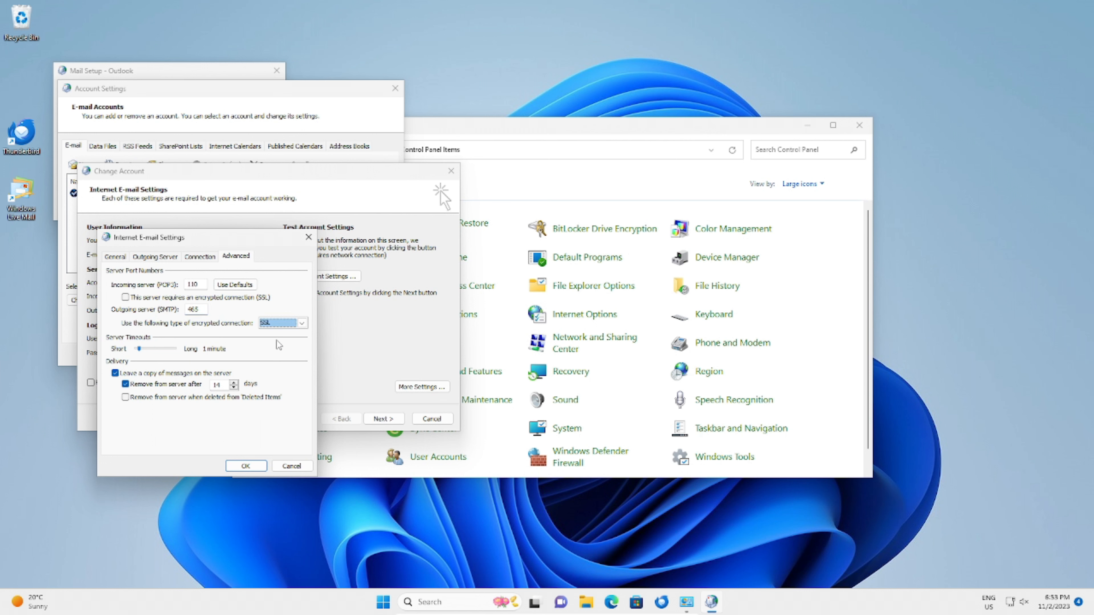
pyautogui.click(246, 466)
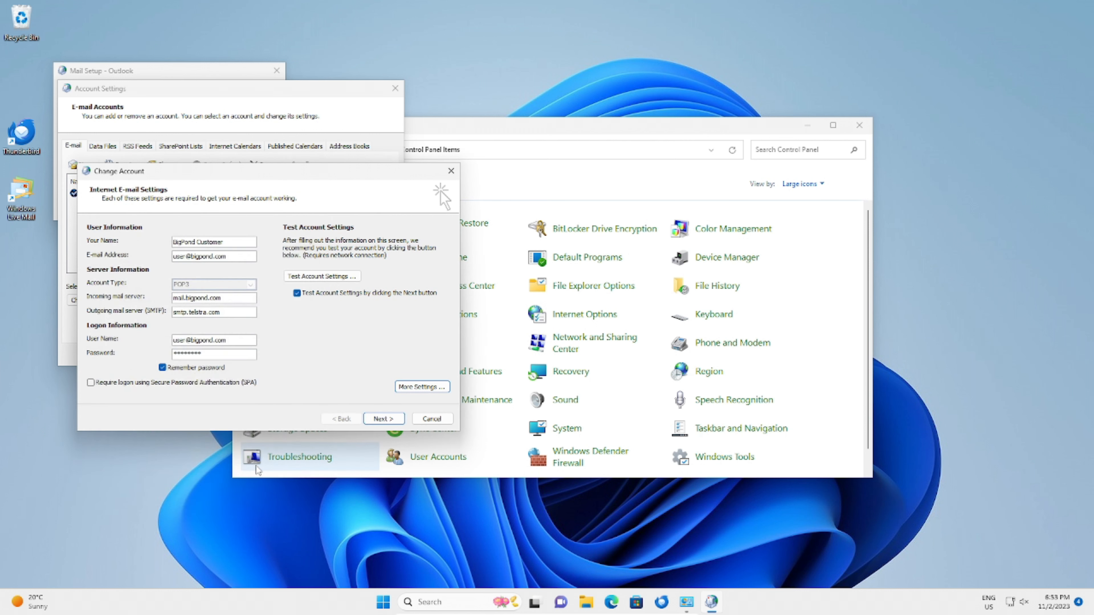
# Step: Turn off the automatic account settings test, finish the account change, and close the account settings, Mail Setup and Control Panel windows
pyautogui.click(297, 293)
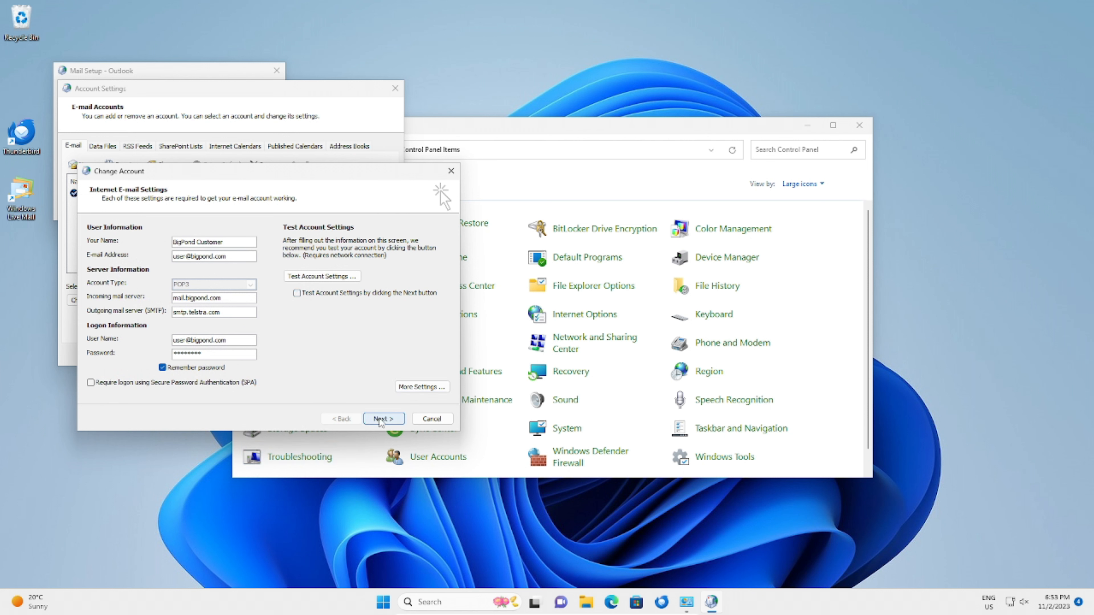
pyautogui.click(384, 422)
pyautogui.click(385, 419)
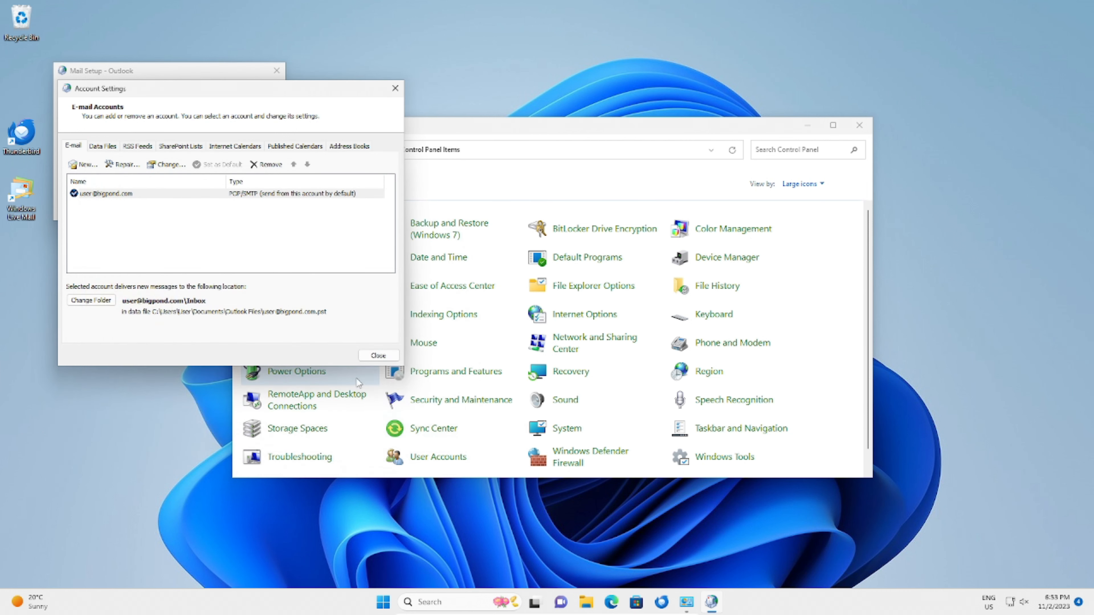
pyautogui.click(373, 358)
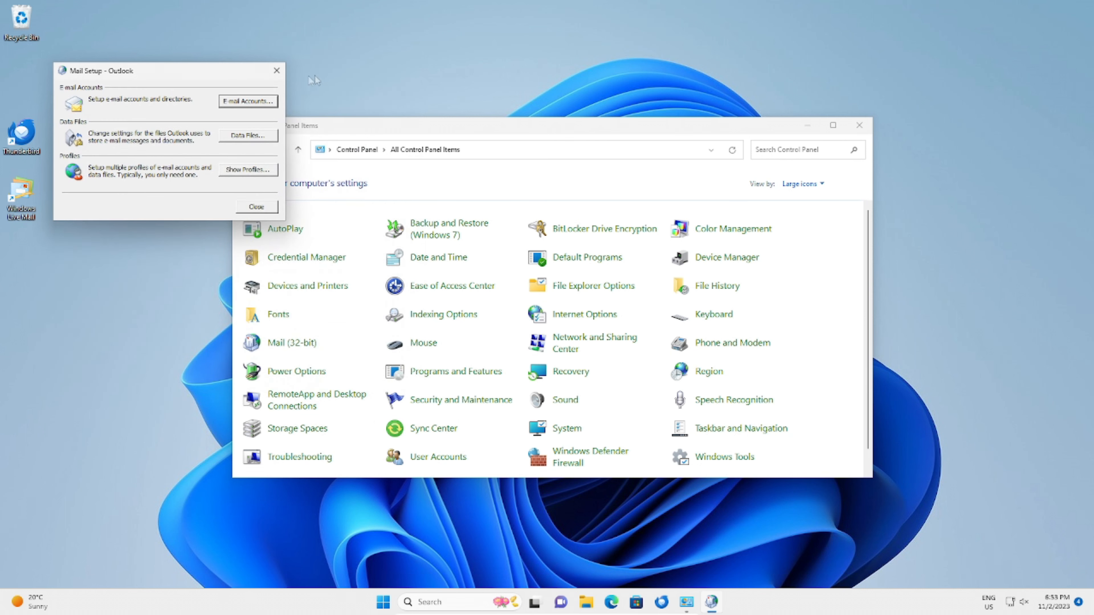
pyautogui.click(277, 70)
pyautogui.click(860, 127)
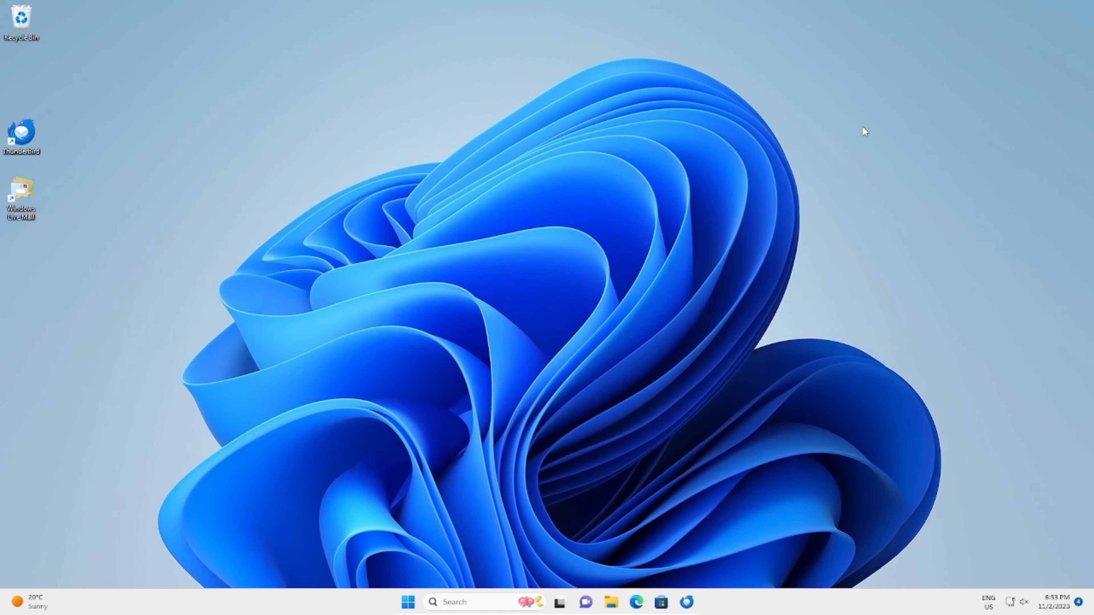